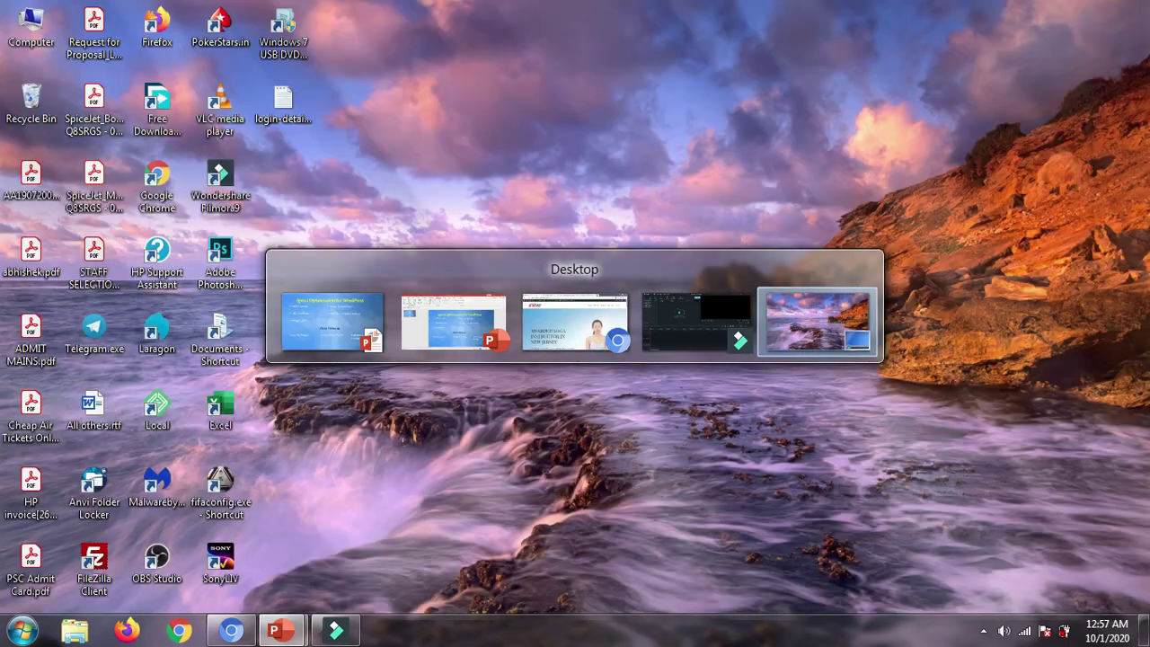
Switch to the Chromium browser and look through the yoga website's homepage, from the hero banner down to the footer and client testimonials
click(231, 631)
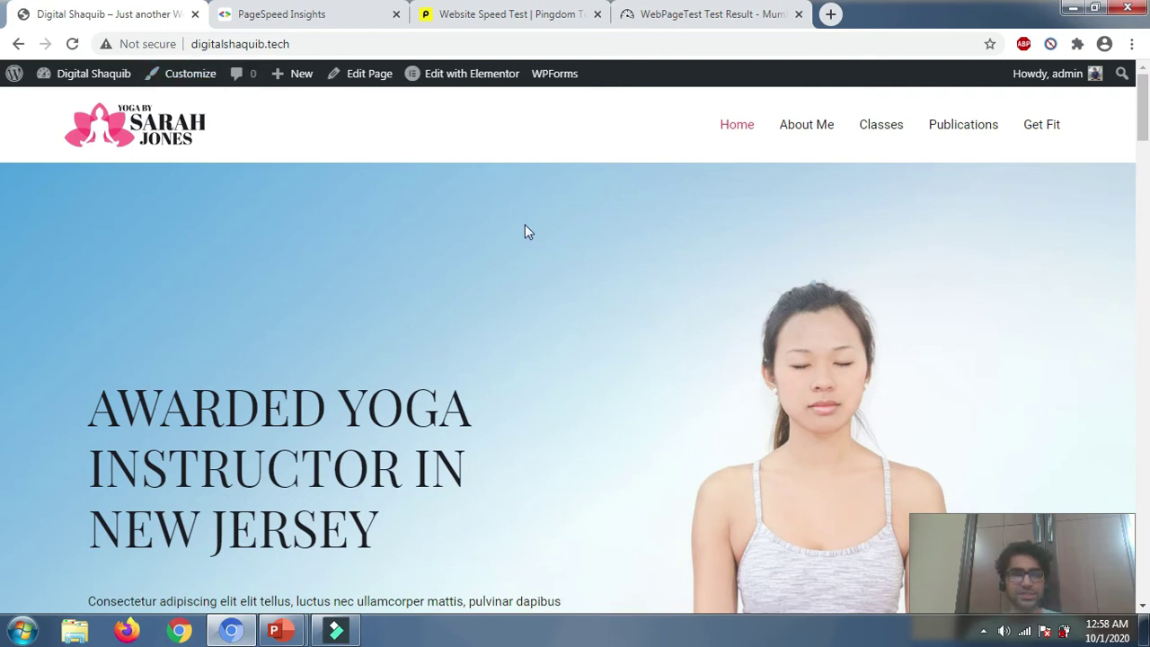
scroll(521, 232, down, 3)
scroll(518, 239, down, 15)
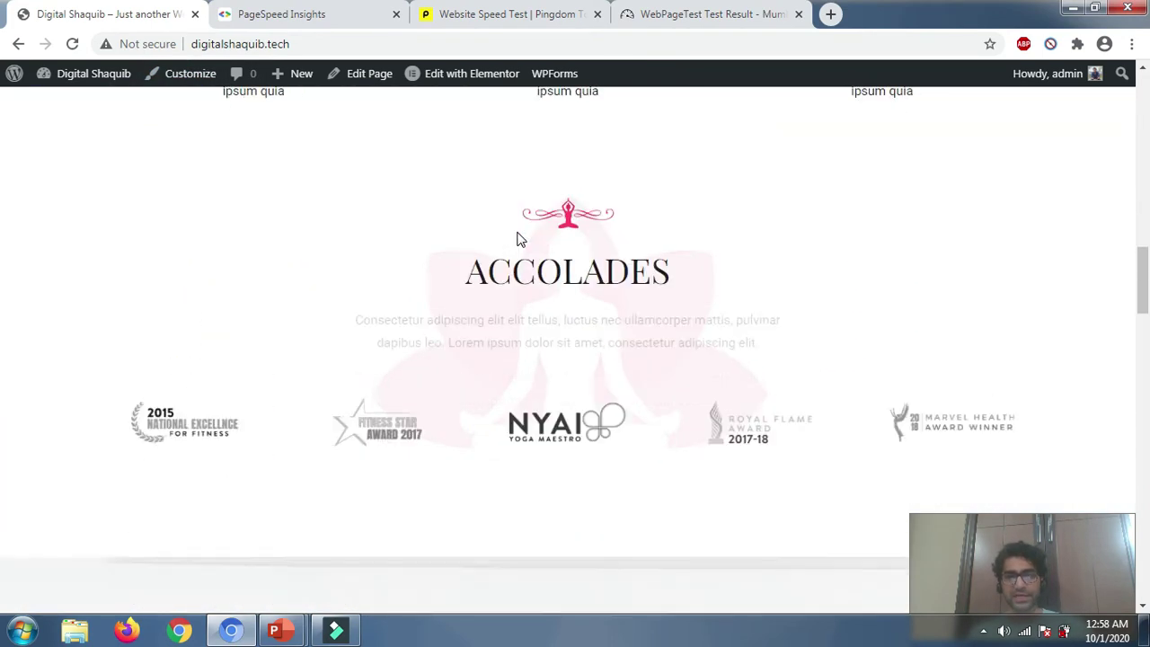
scroll(518, 239, down, 10)
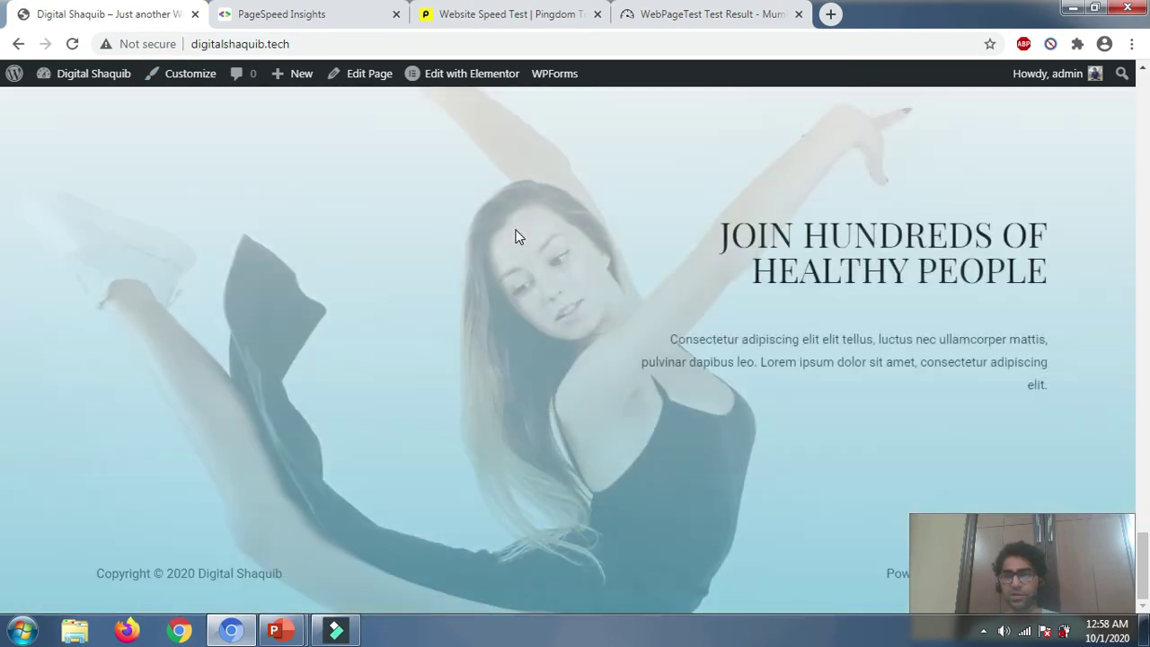
scroll(516, 237, up, 20)
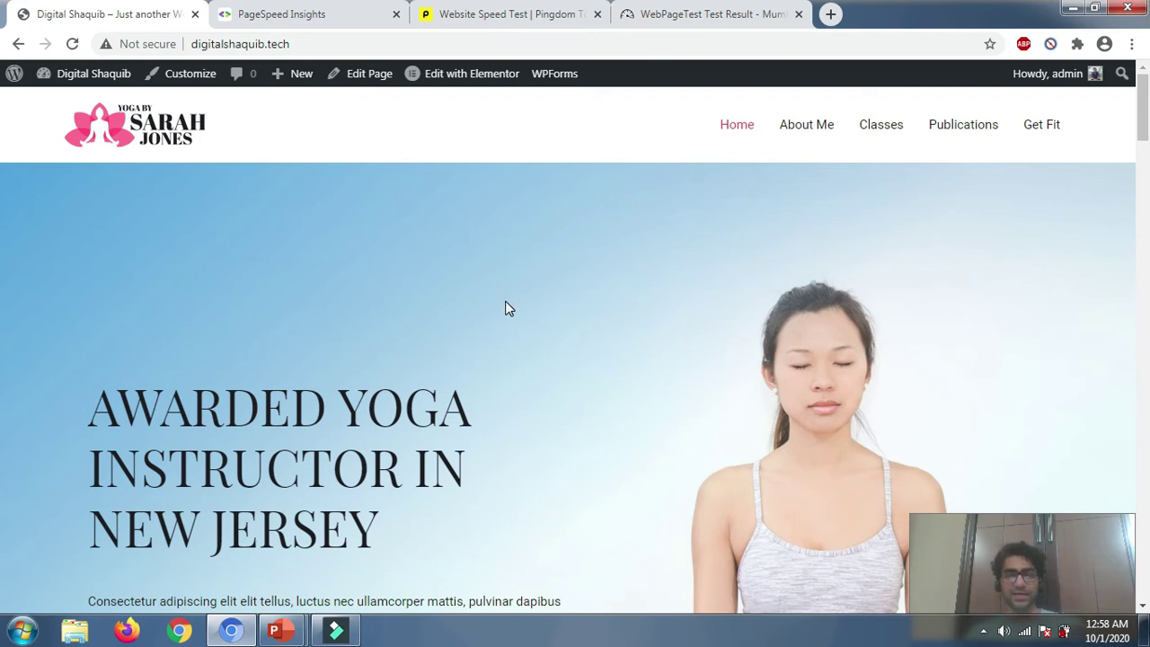
scroll(496, 308, down, 1)
scroll(497, 310, down, 20)
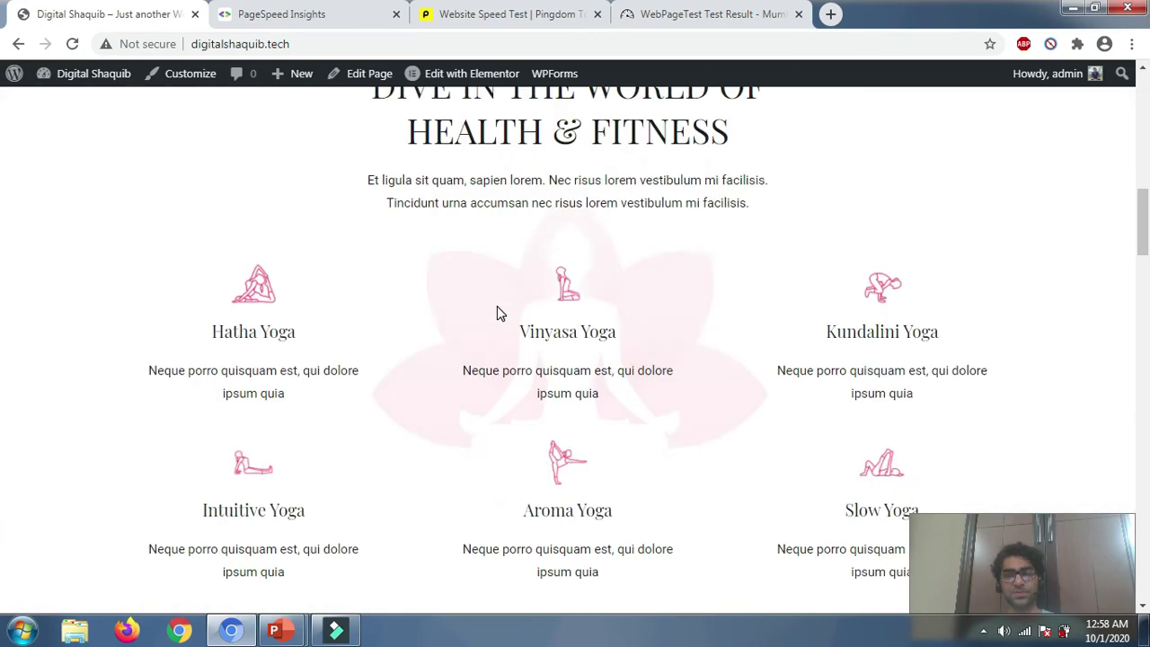
scroll(500, 312, down, 15)
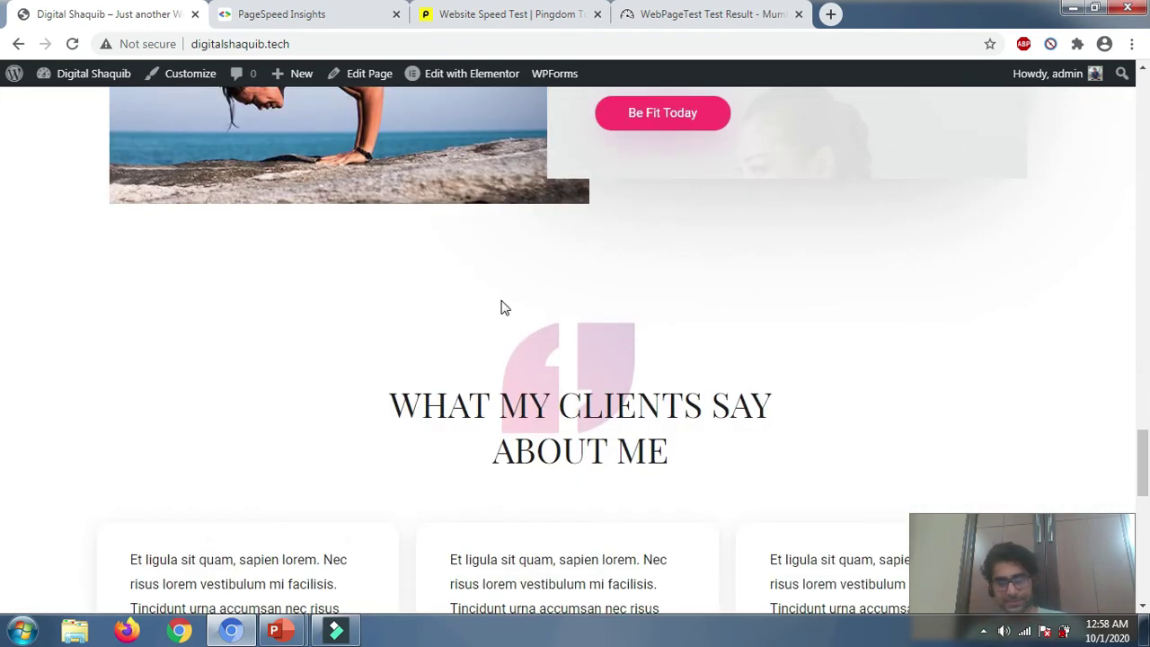
scroll(497, 303, down, 3)
scroll(485, 270, up, 3)
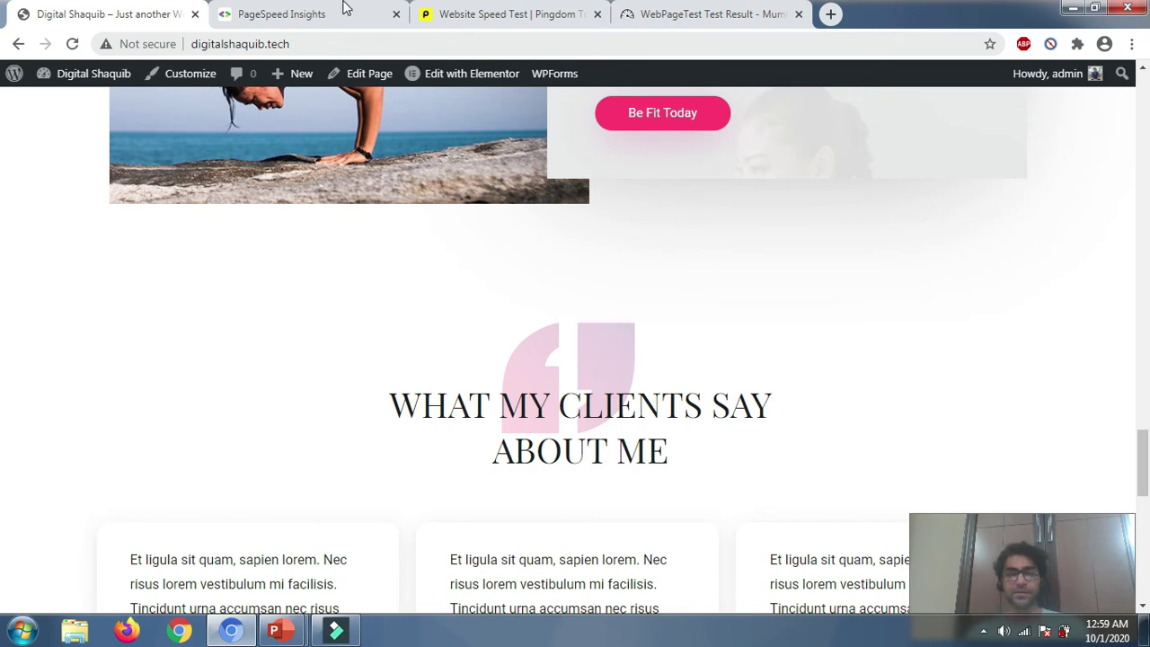
Examine the site's desktop PageSpeed Insights report, including the overall score, lab data, opportunities and diagnostics
click(358, 24)
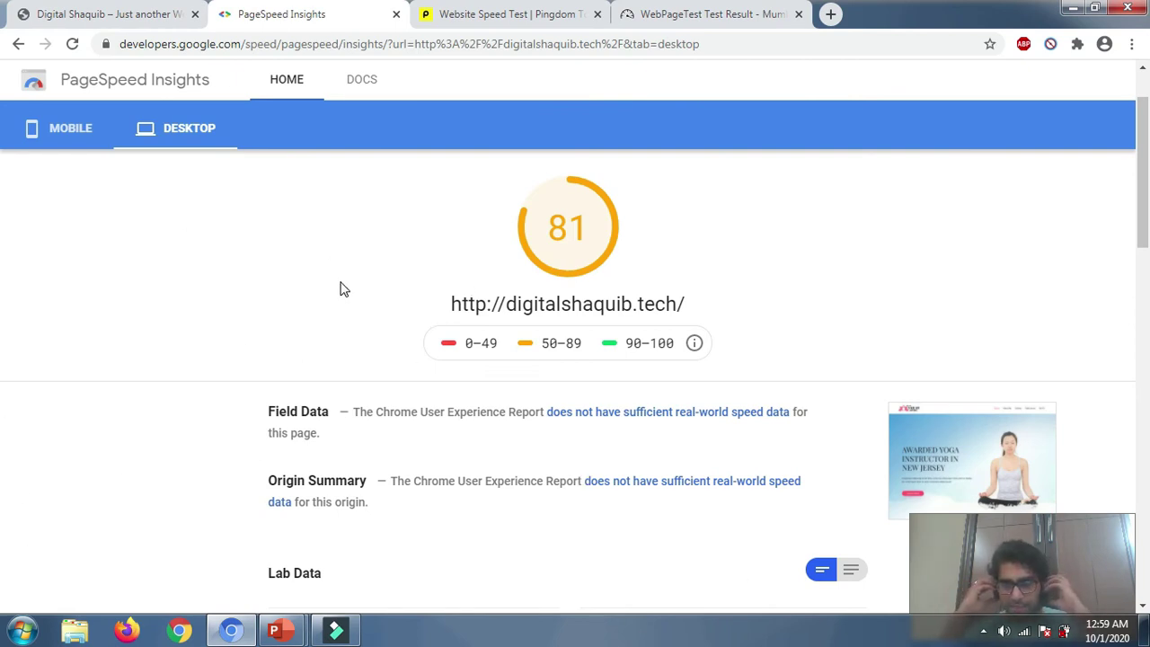
scroll(295, 267, down, 4)
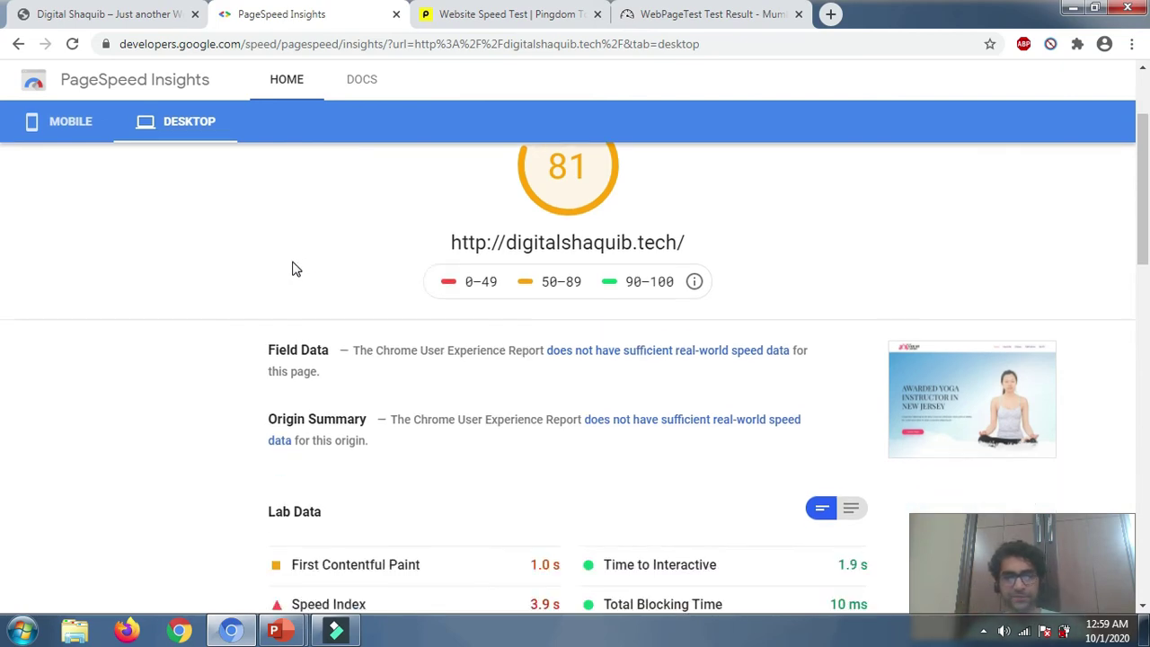
scroll(295, 261, down, 4)
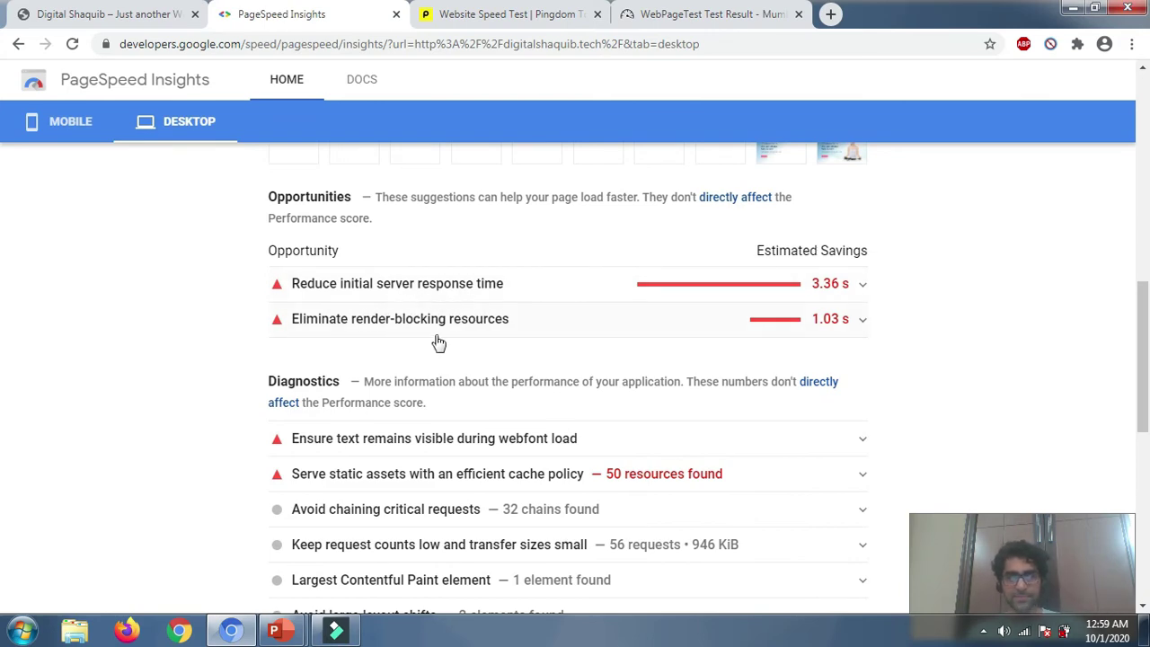
scroll(331, 317, up, 10)
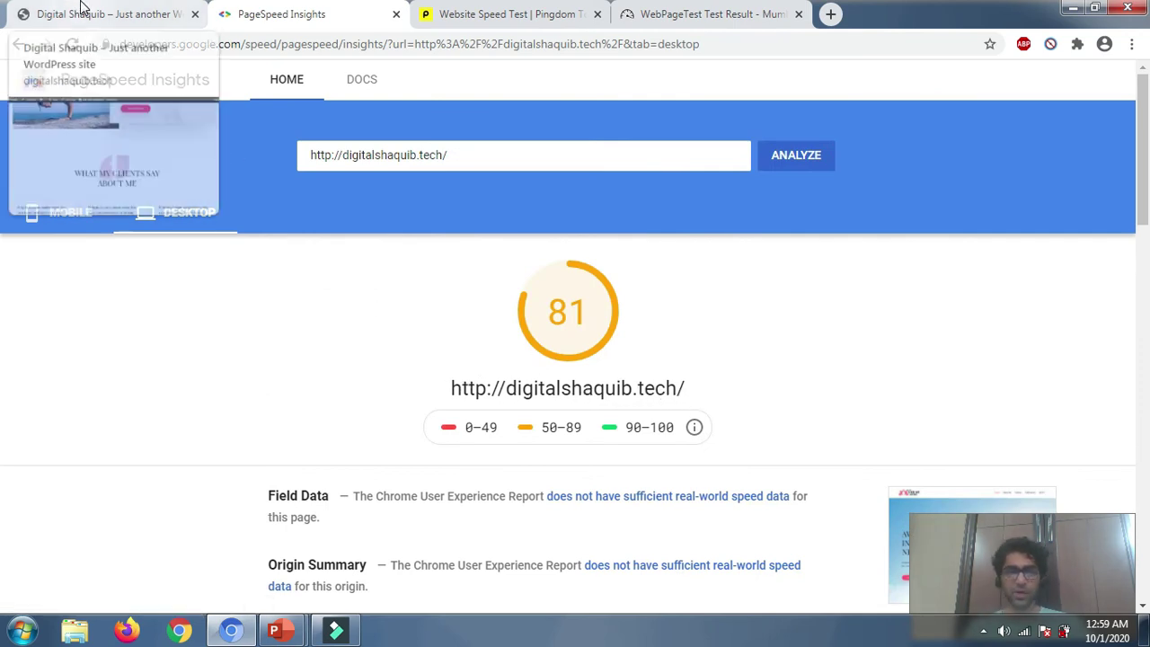
scroll(259, 234, down, 2)
scroll(329, 223, up, 2)
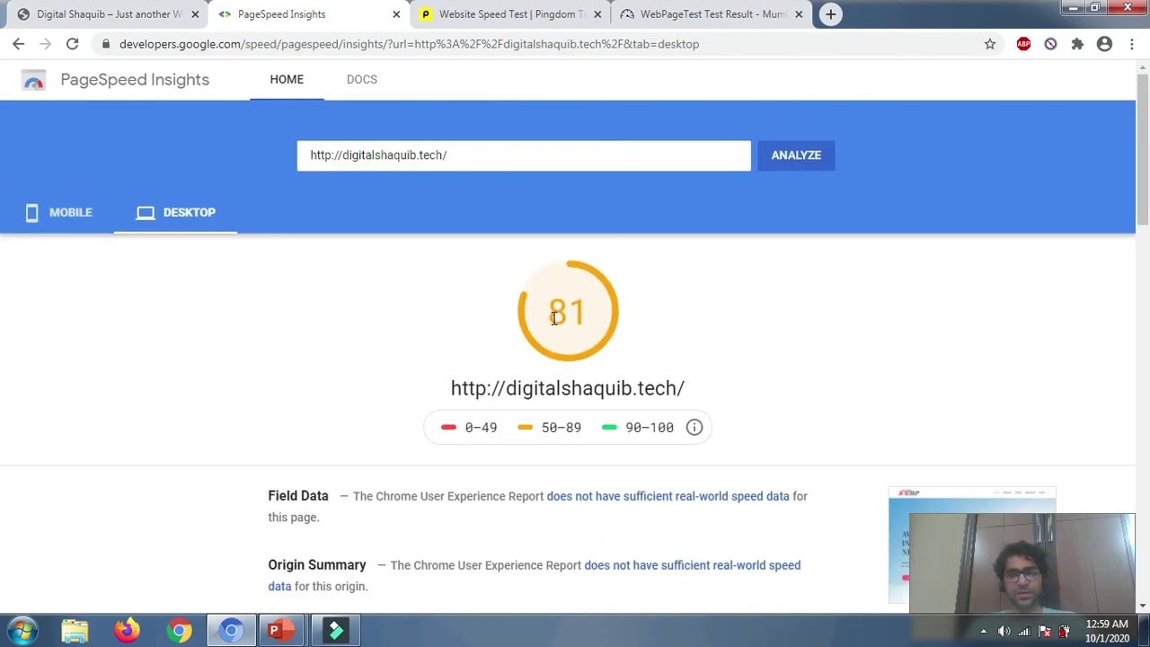
scroll(555, 319, down, 1)
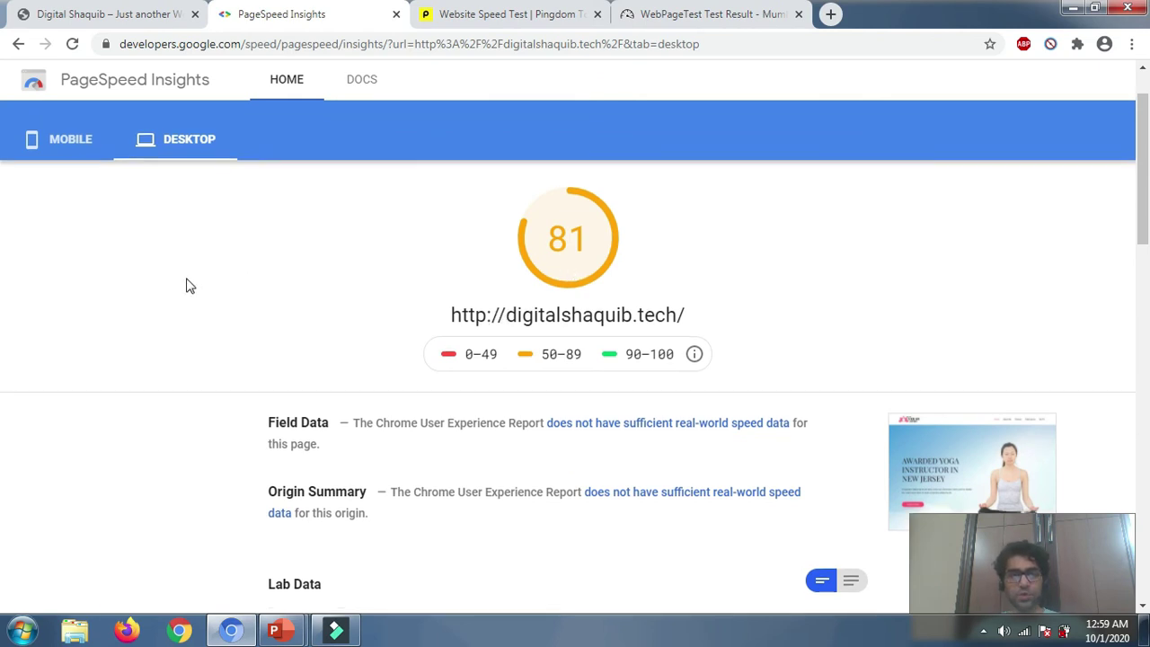
scroll(162, 270, up, 1)
Check the mobile PageSpeed score, then return to the desktop report and review its lab metrics and improvement opportunities
click(72, 226)
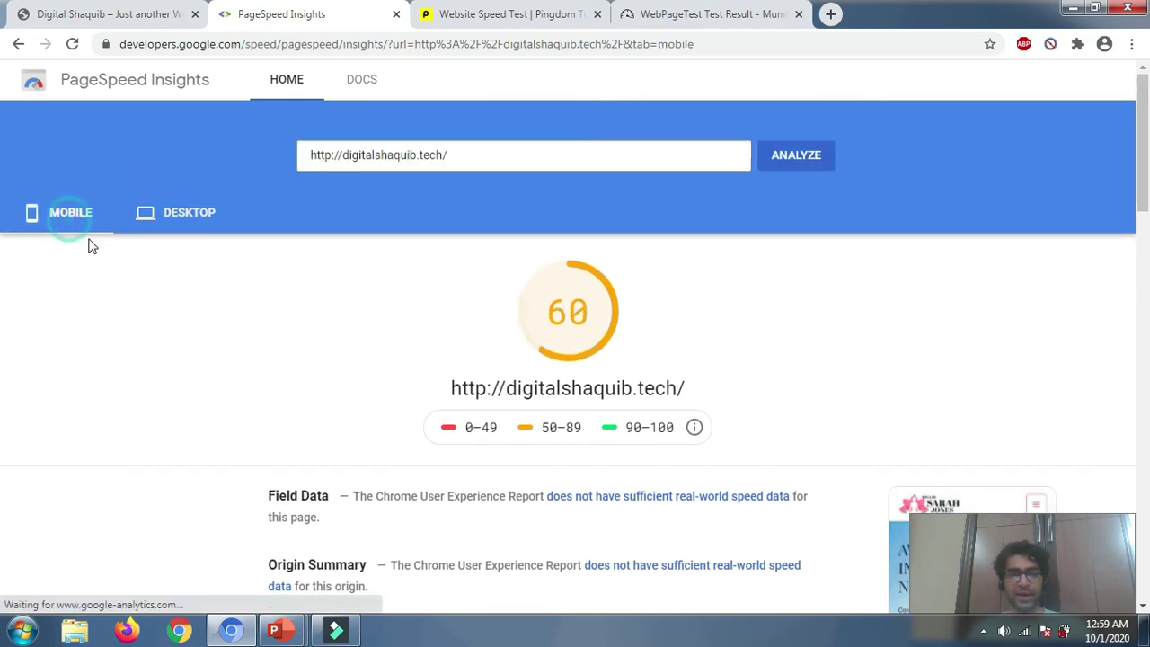
click(158, 223)
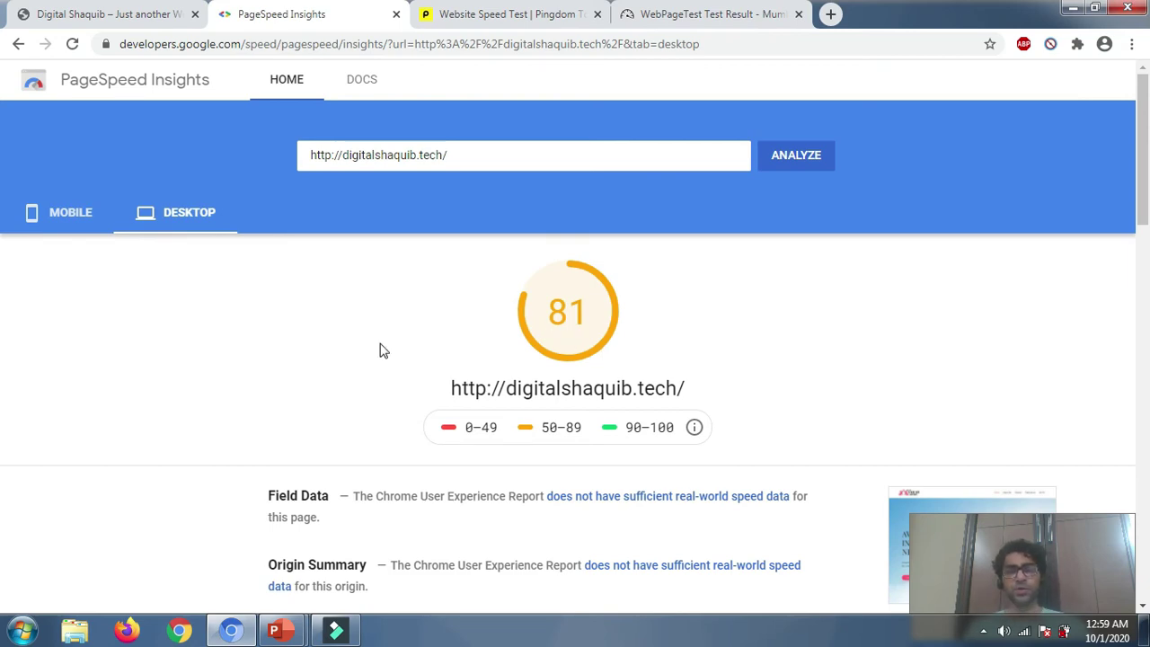
scroll(305, 329, down, 8)
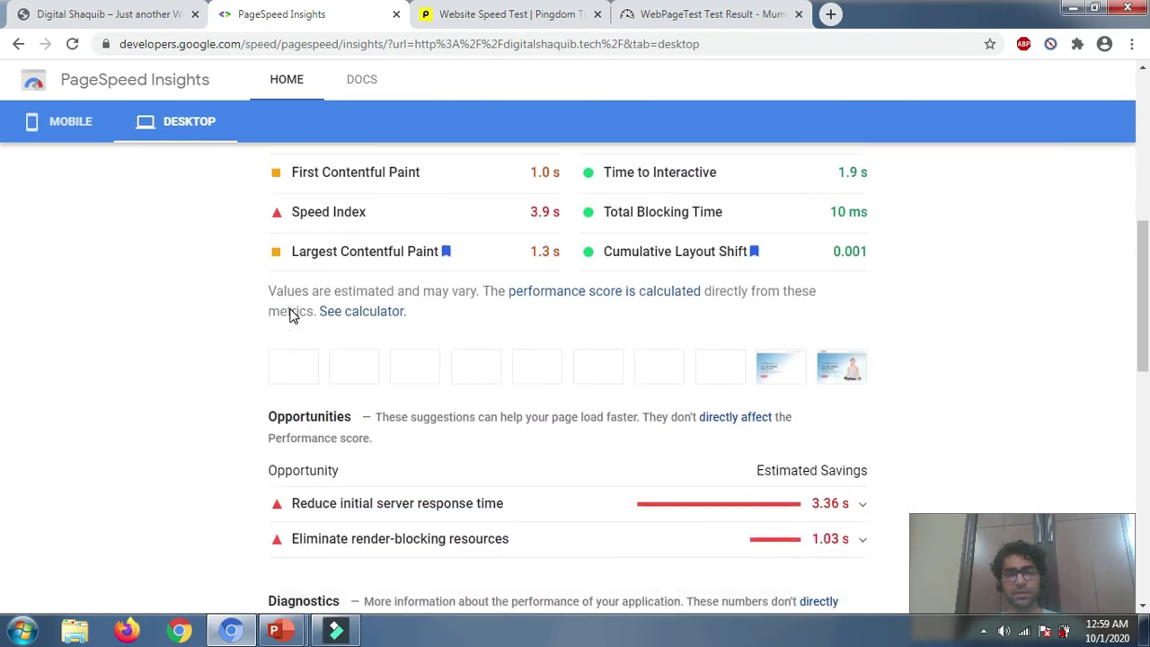
scroll(360, 372, down, 1)
scroll(366, 385, up, 1)
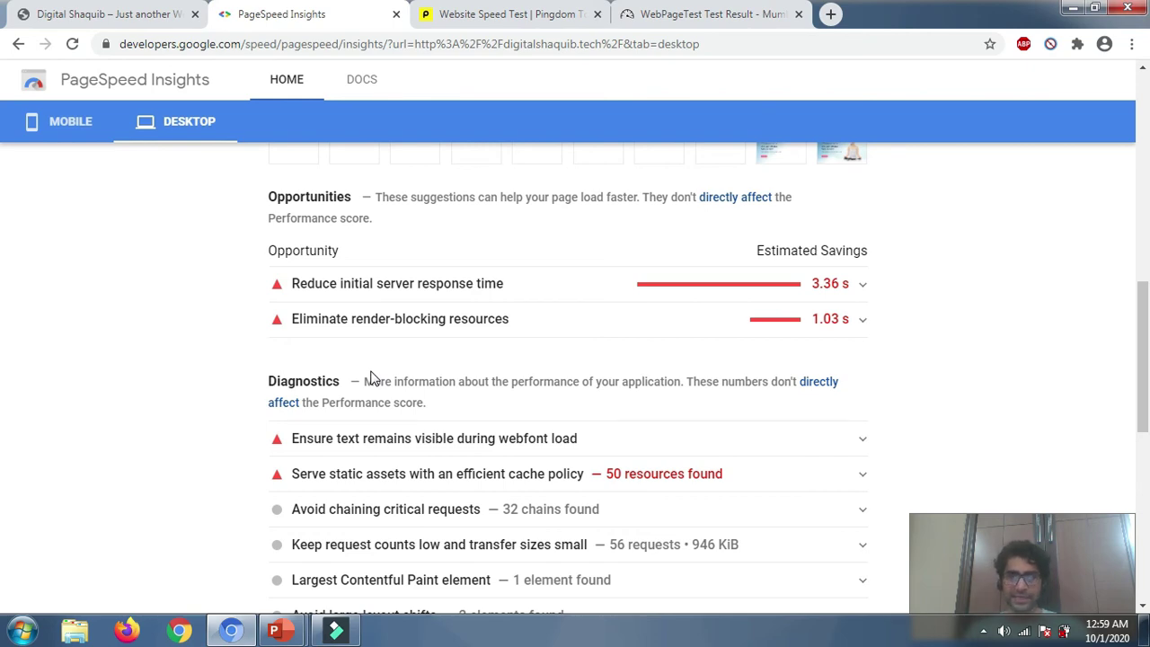
scroll(77, 265, up, 8)
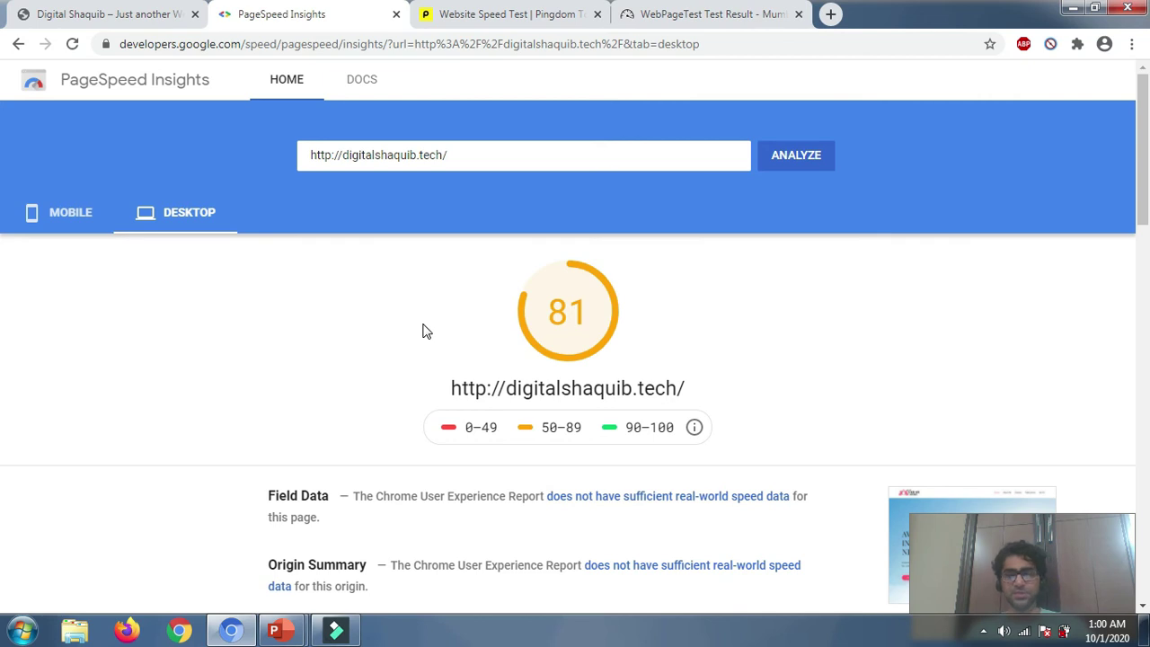
Compare the mobile and desktop PageSpeed scores against the score ranges, ending on the desktop report
click(170, 223)
click(63, 220)
click(159, 221)
click(77, 227)
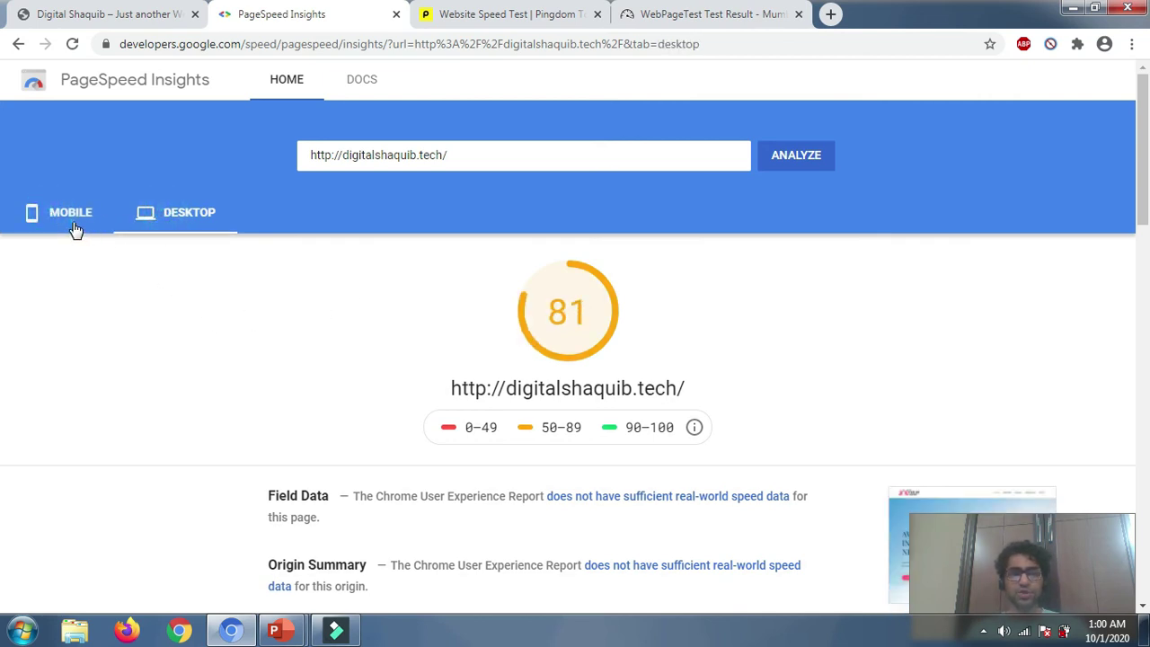
click(184, 227)
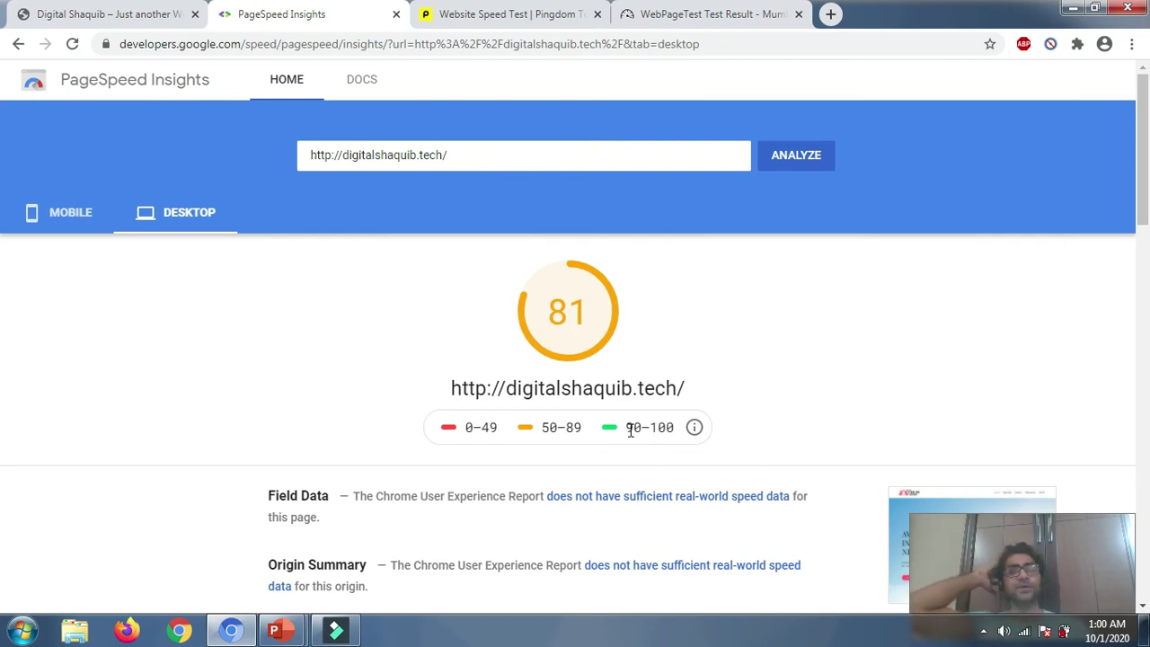
click(200, 376)
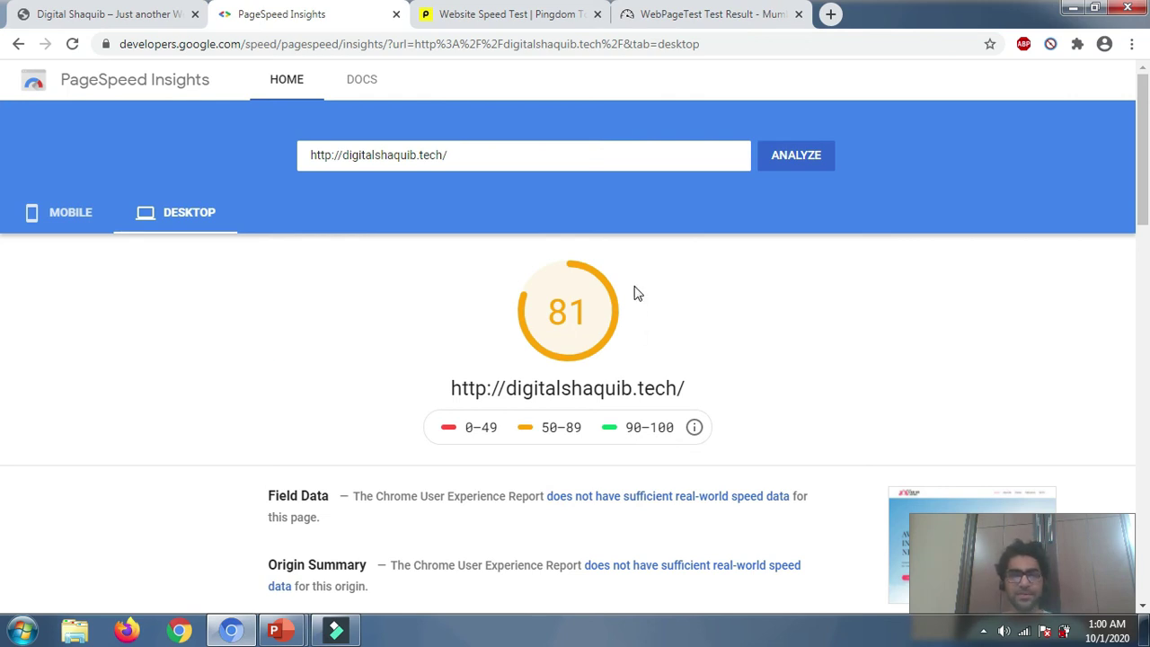
Move the WebPageTest result tab ahead of the Pingdom tab and examine its grades, performance results table and first test run
click(680, 8)
drag(680, 9, 512, 13)
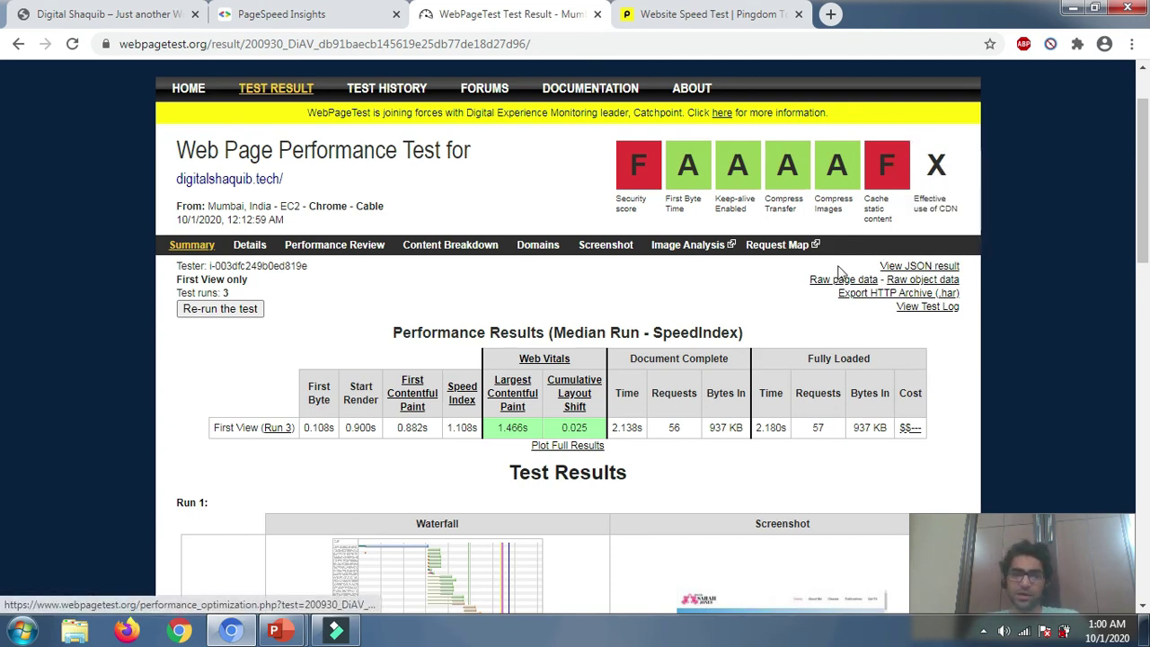
scroll(190, 369, down, 1)
scroll(221, 320, down, 2)
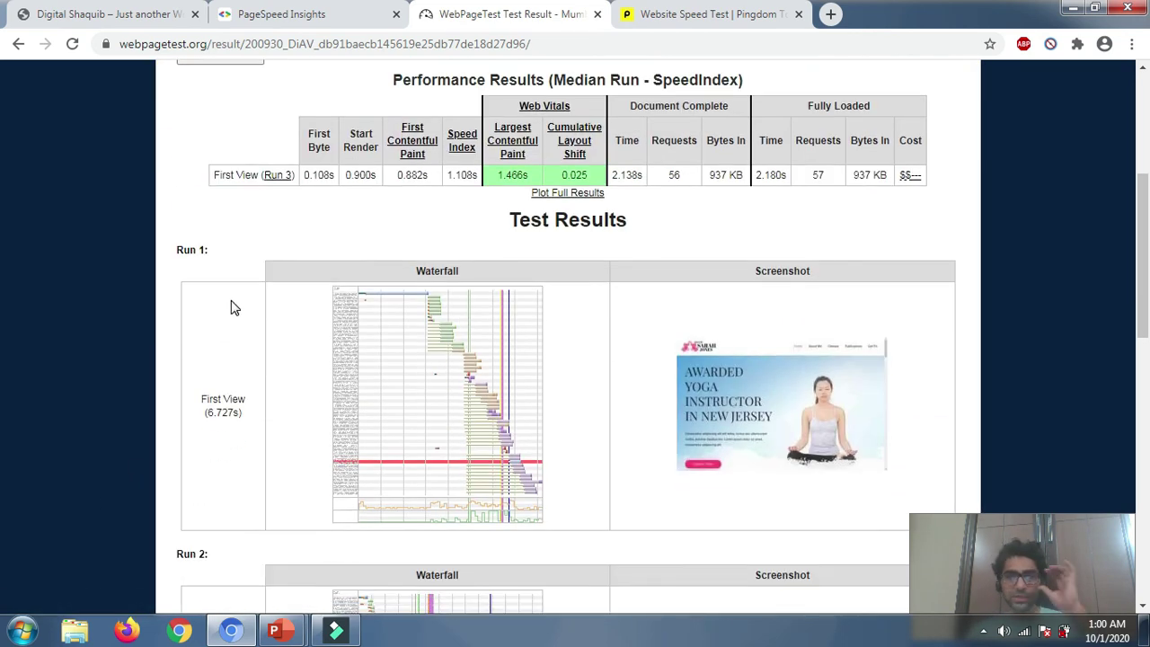
scroll(231, 306, up, 2)
scroll(449, 269, down, 1)
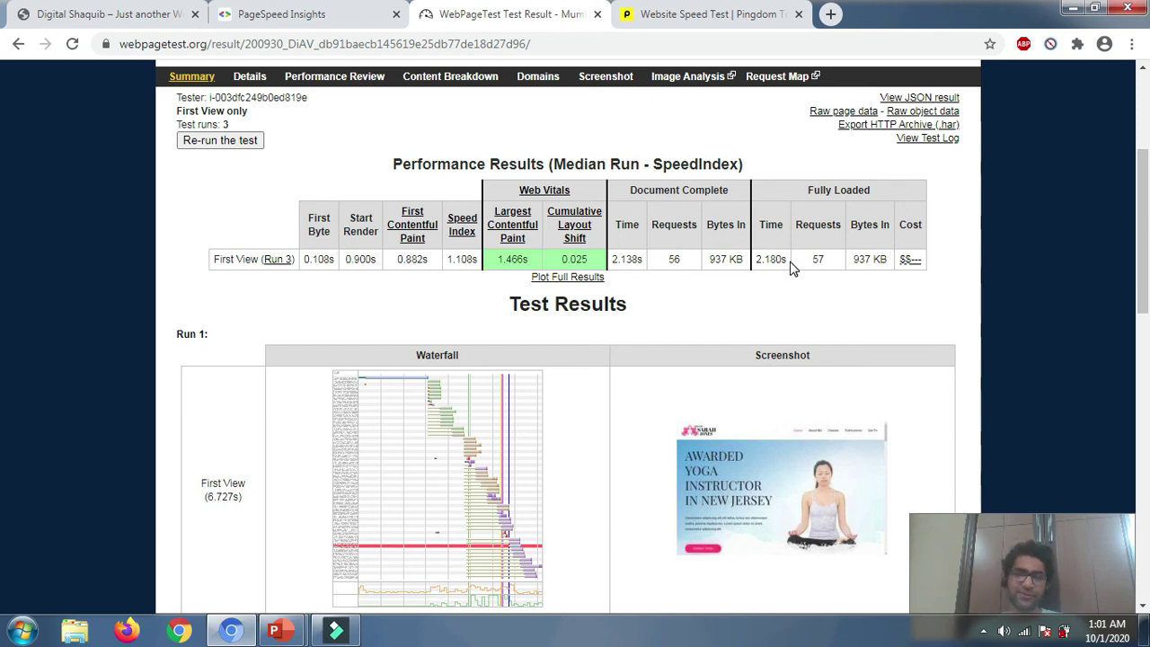
Examine the Pingdom speed test results, including performance grade, page size, load time, requests and the page performance suggestions
click(694, 18)
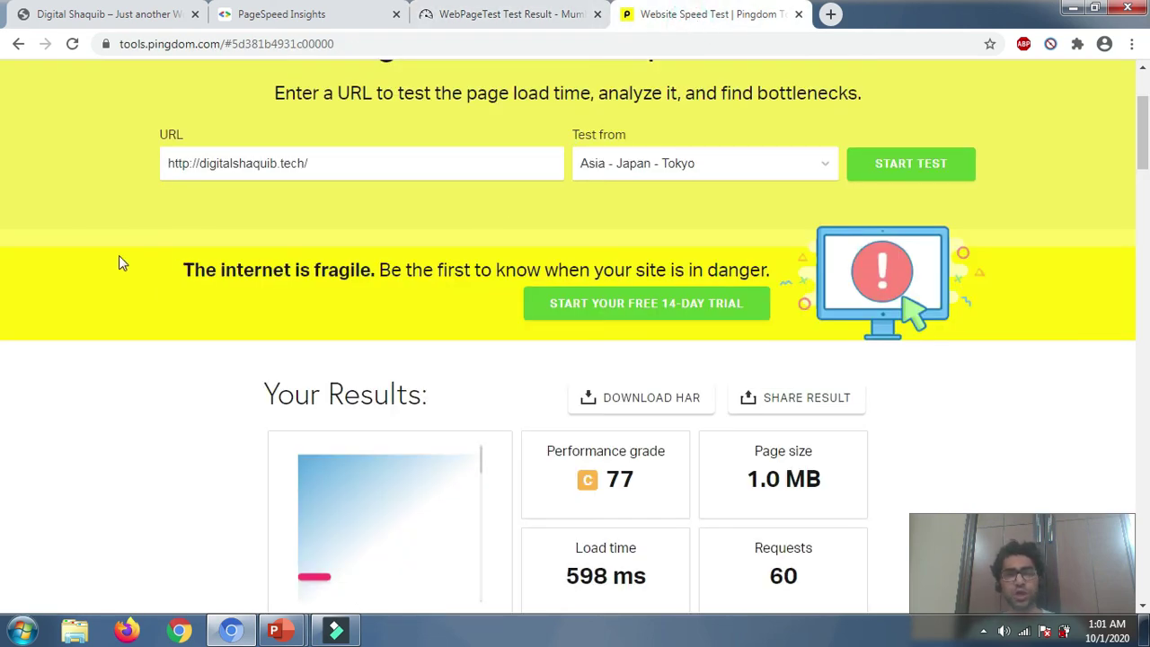
scroll(122, 260, down, 2)
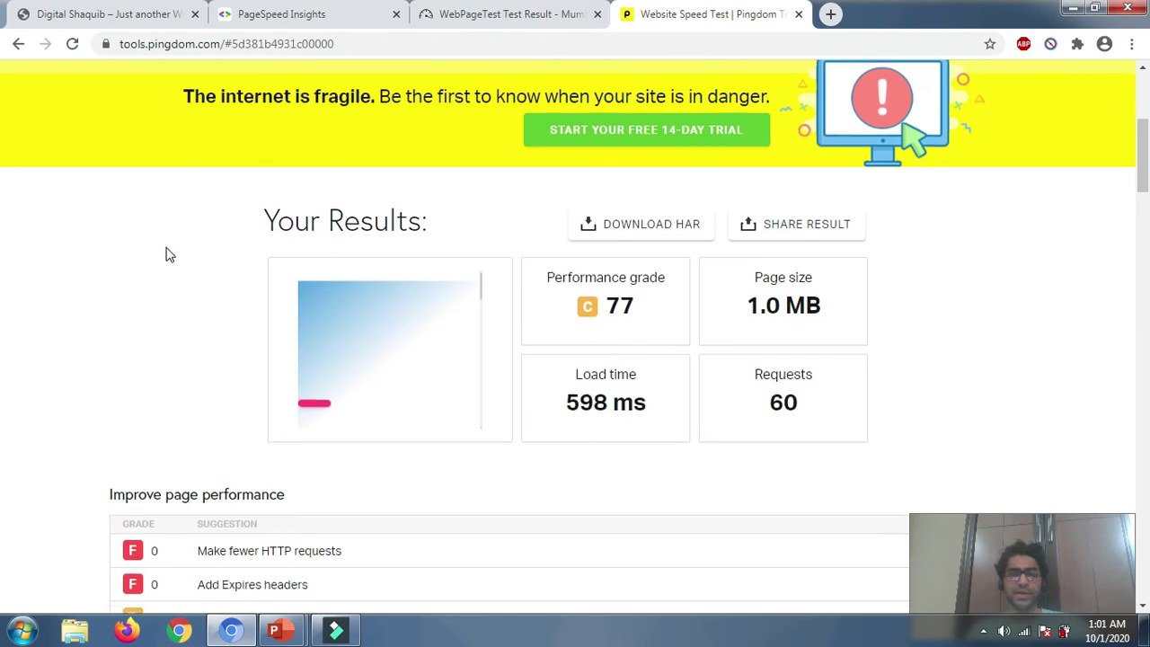
scroll(171, 248, down, 4)
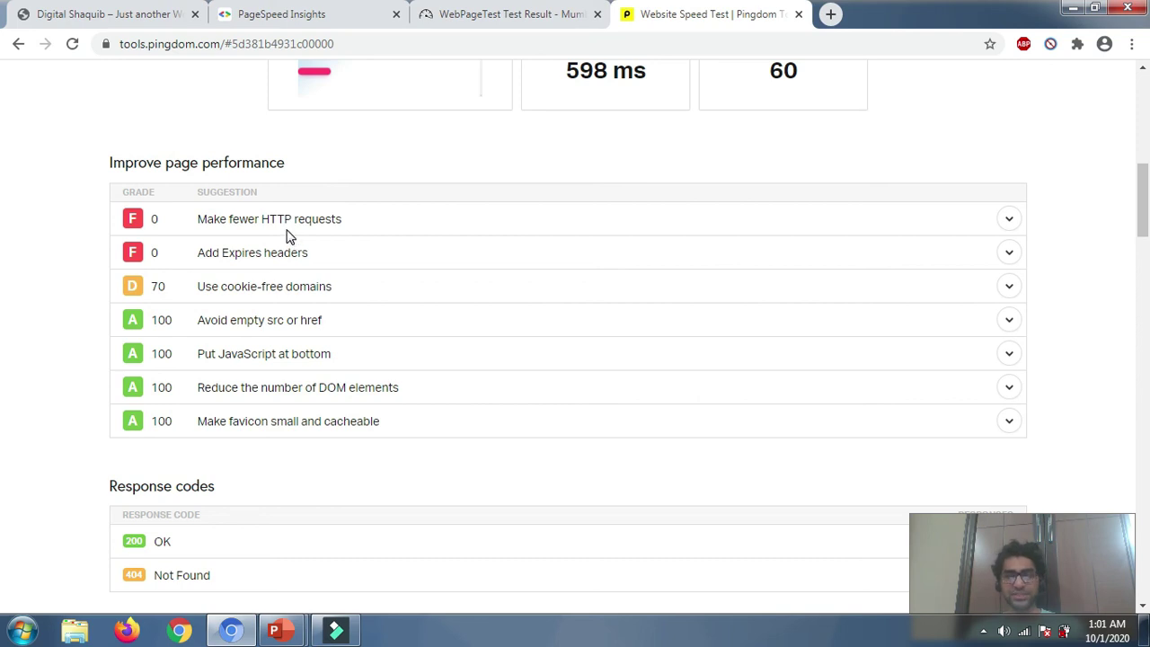
scroll(194, 274, up, 1)
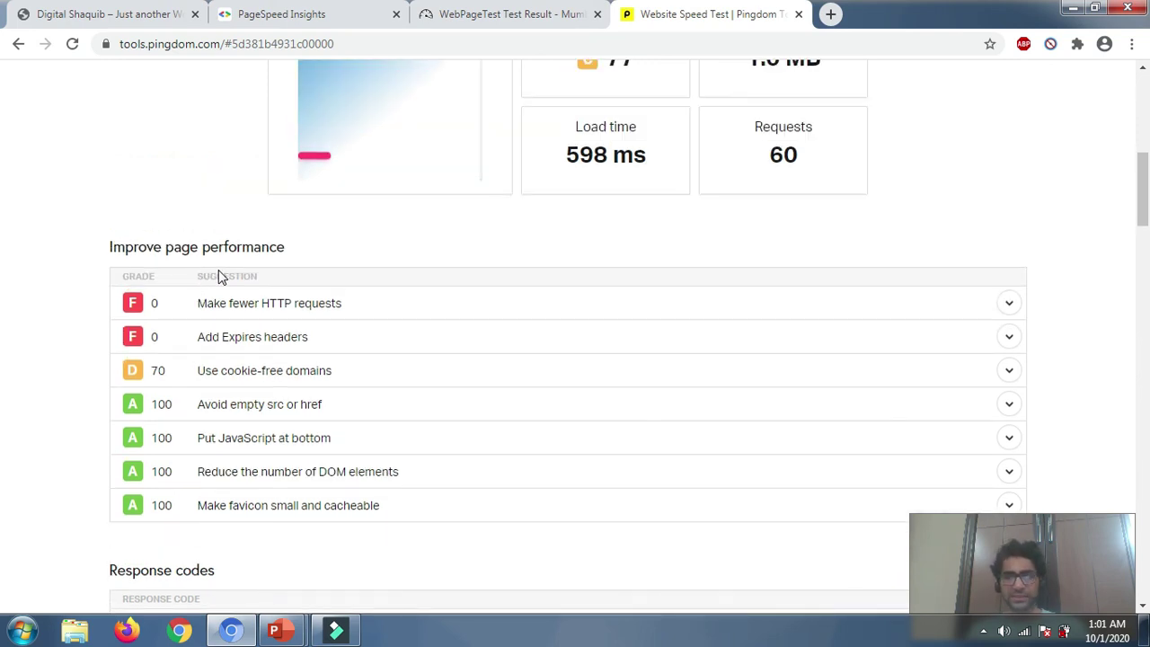
scroll(238, 280, up, 2)
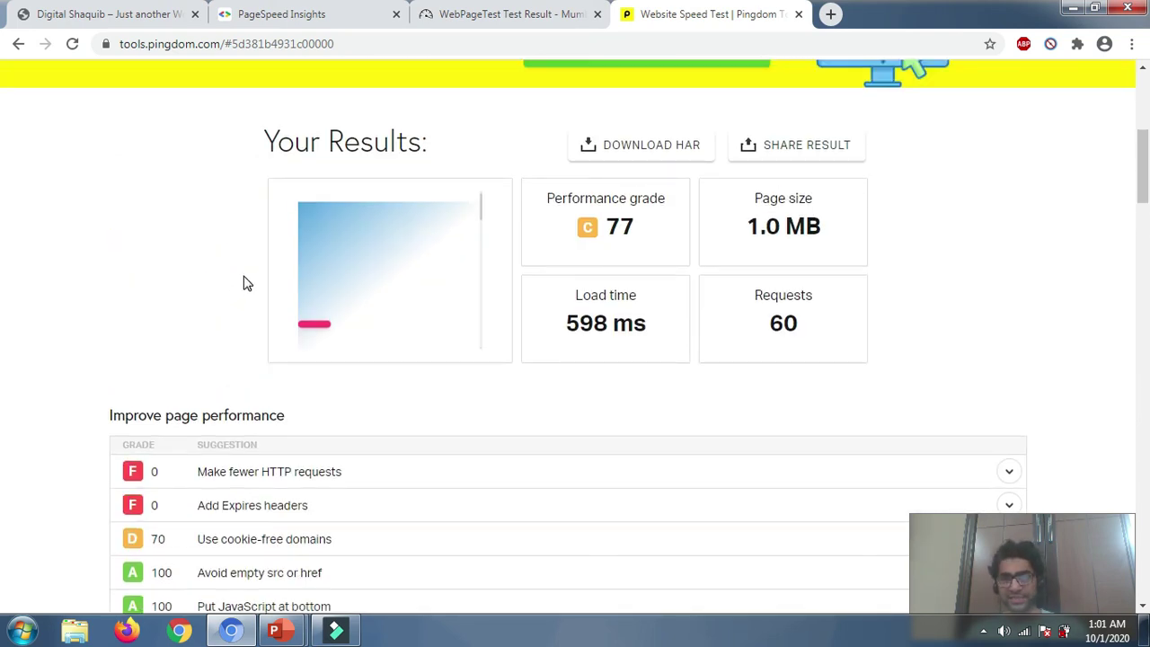
scroll(243, 282, up, 1)
scroll(234, 286, down, 2)
scroll(231, 295, up, 3)
Compare the site's results across the PageSpeed Insights, Pingdom and WebPageTest reports, ending on PageSpeed Insights
click(315, 14)
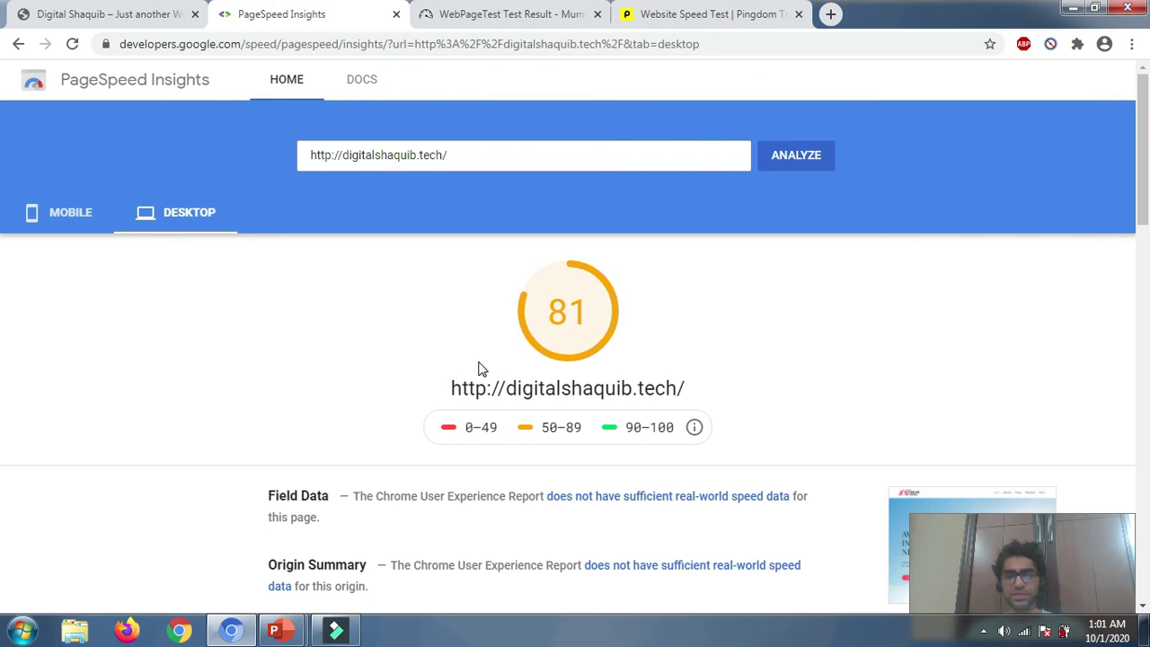
click(732, 15)
scroll(391, 276, down, 1)
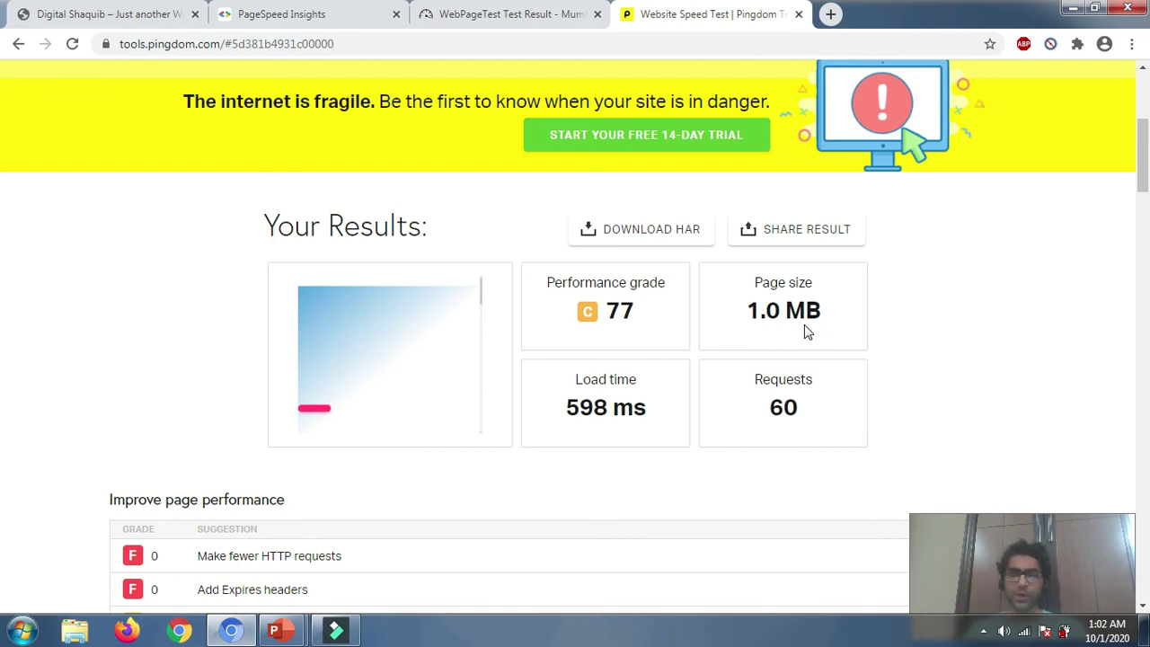
click(310, 16)
click(669, 20)
click(541, 18)
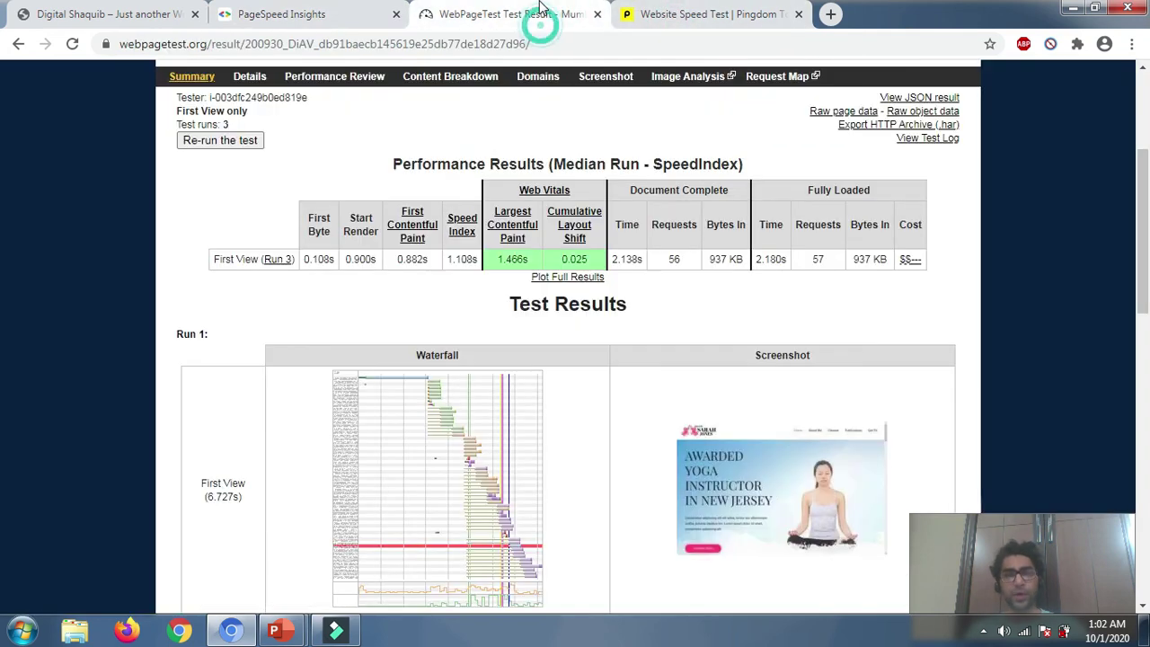
click(350, 20)
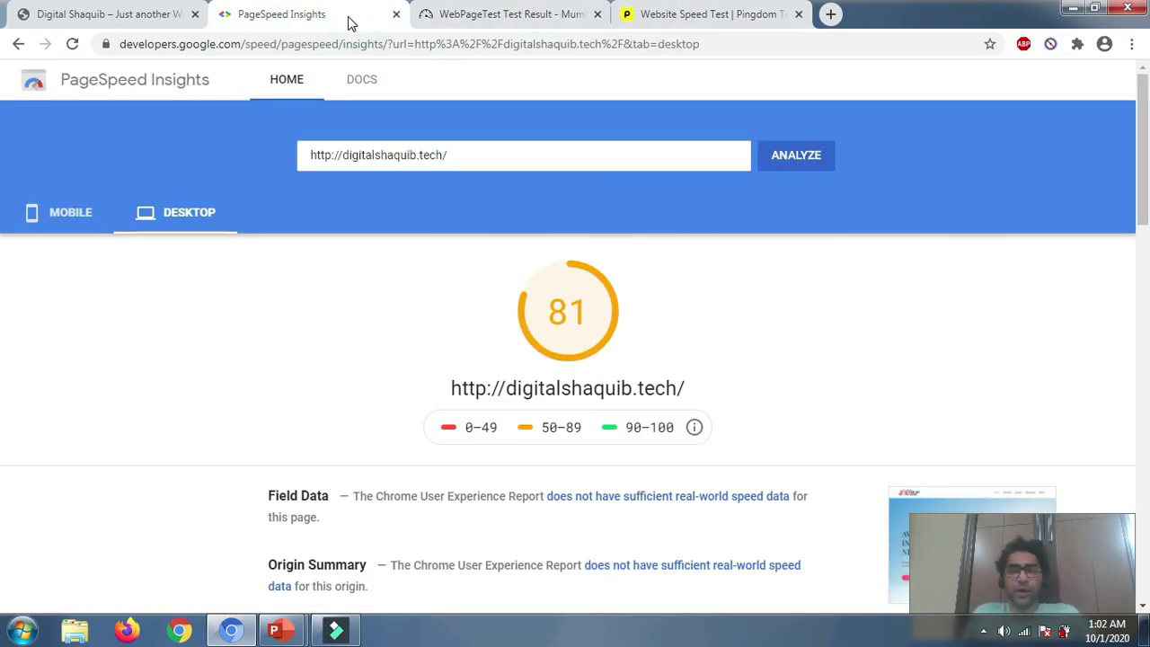